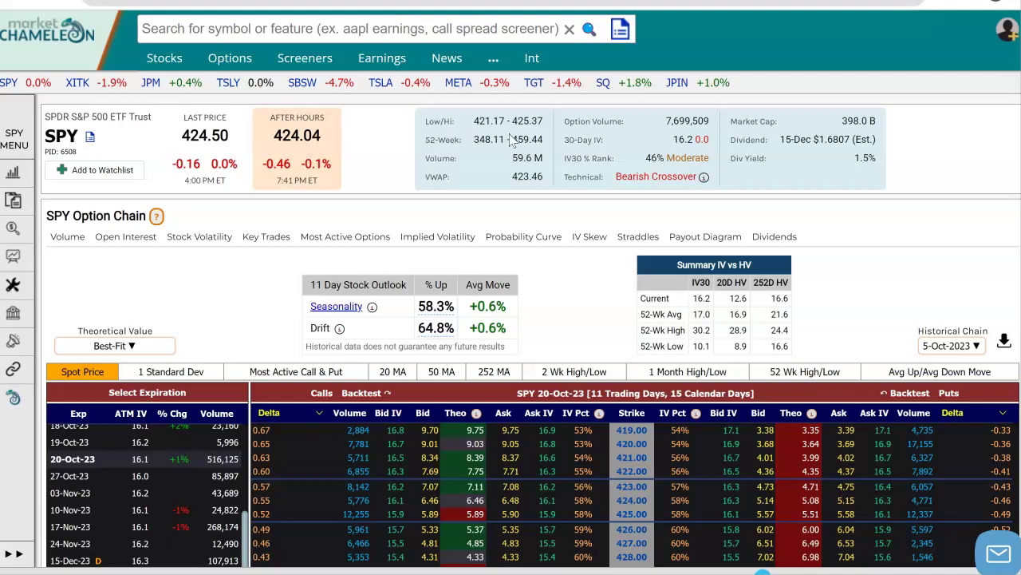
- Sell the 20-Oct-23 415 put at 2.38 in the profit calculator
scroll(710, 199, "down", 2)
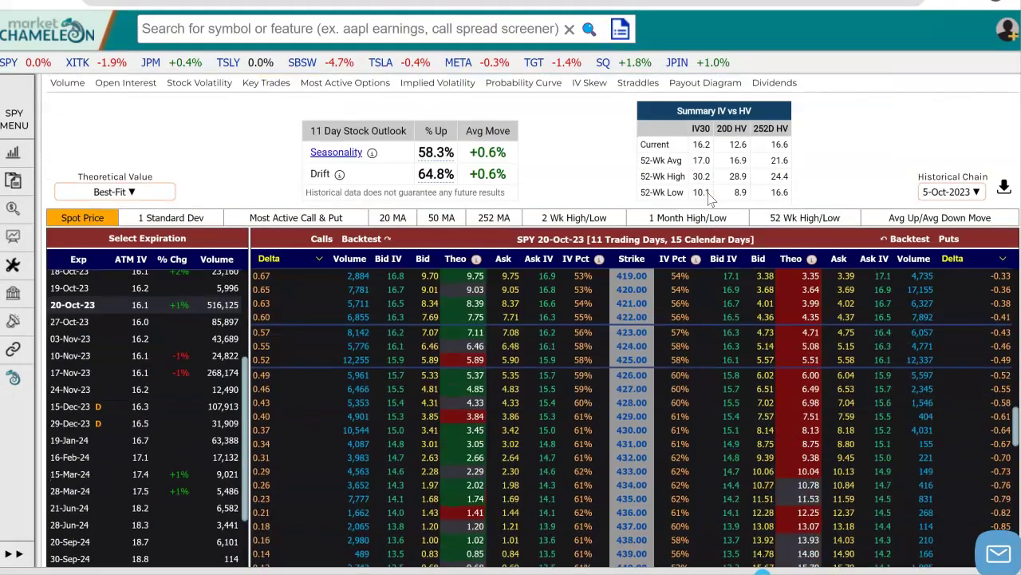
scroll(710, 199, "down", 1)
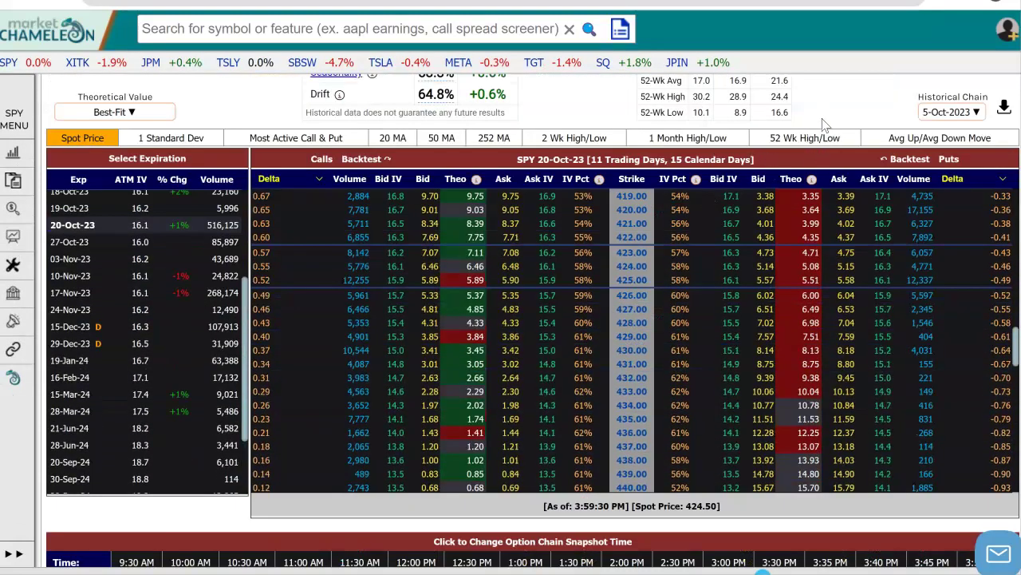
scroll(828, 127, "up", 1)
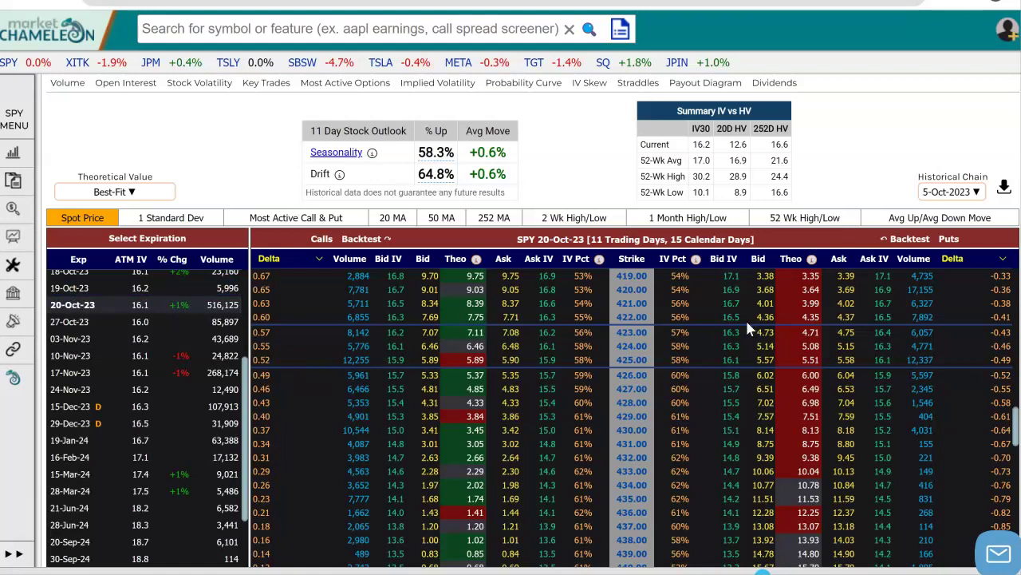
scroll(684, 283, "down", 1)
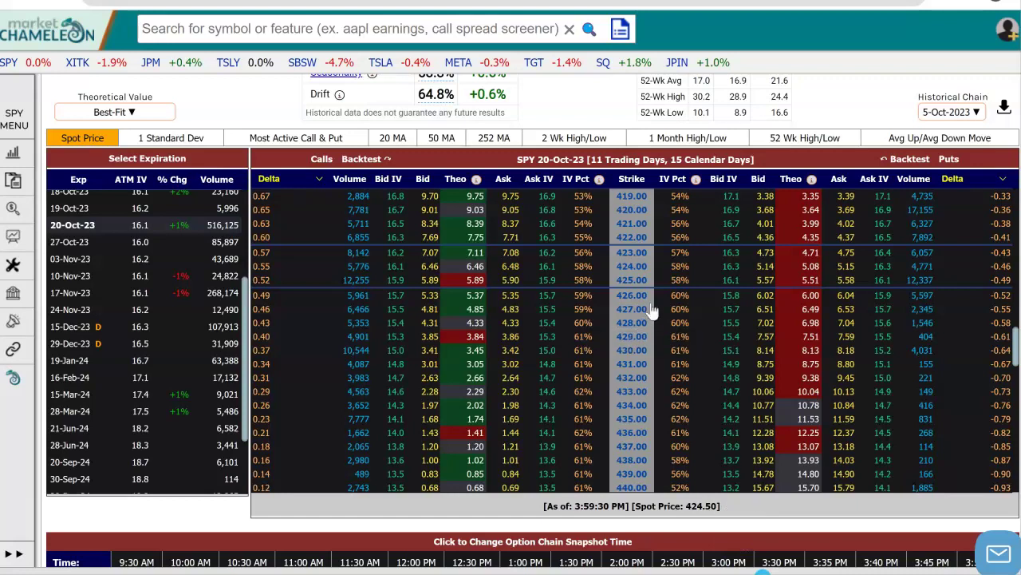
scroll(643, 263, "up", 1)
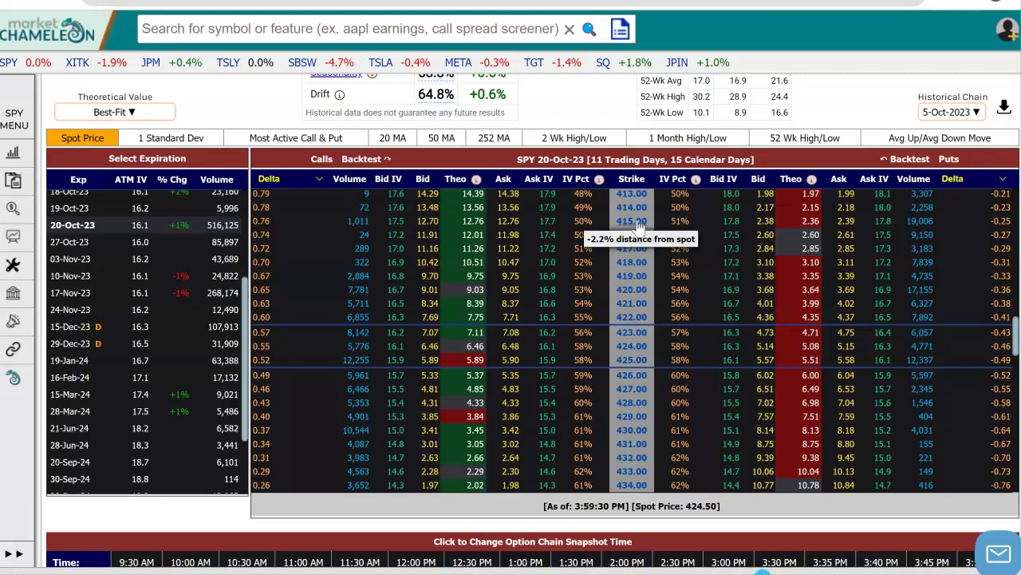
left_click(770, 227)
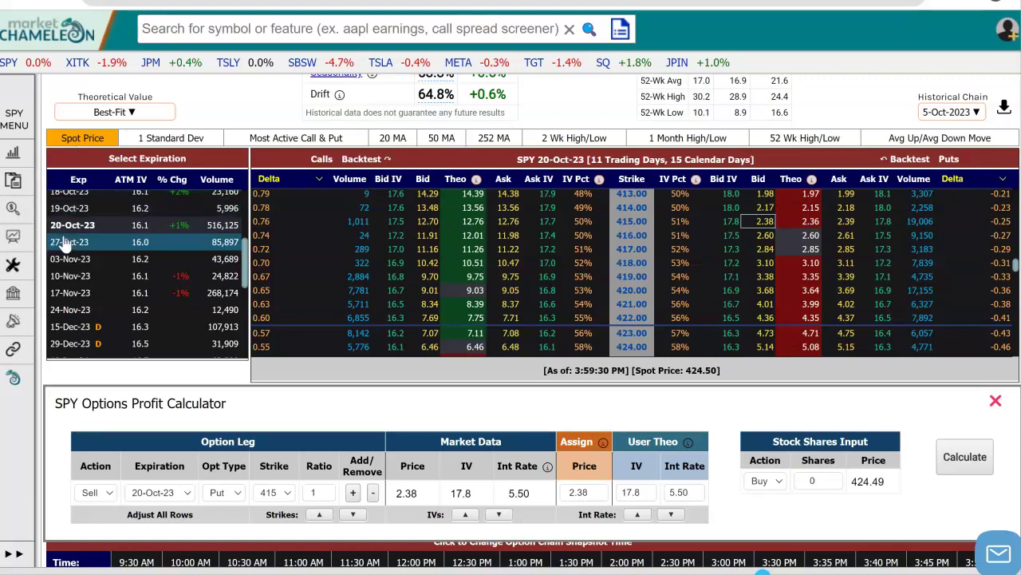
- Add a leg buying the 17-Nov-23 415 put at 5.43
left_click(78, 295)
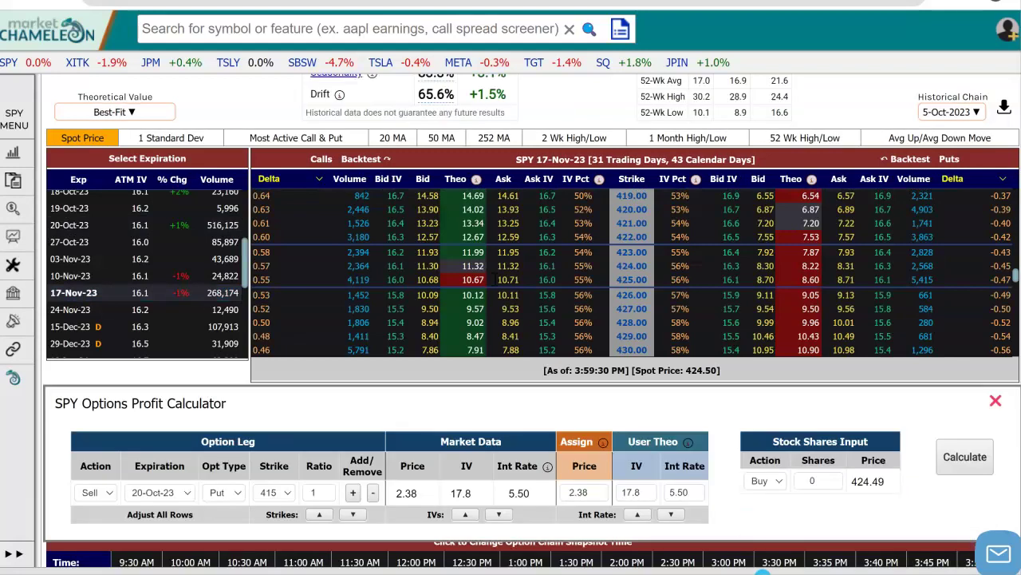
scroll(642, 249, "up", 2)
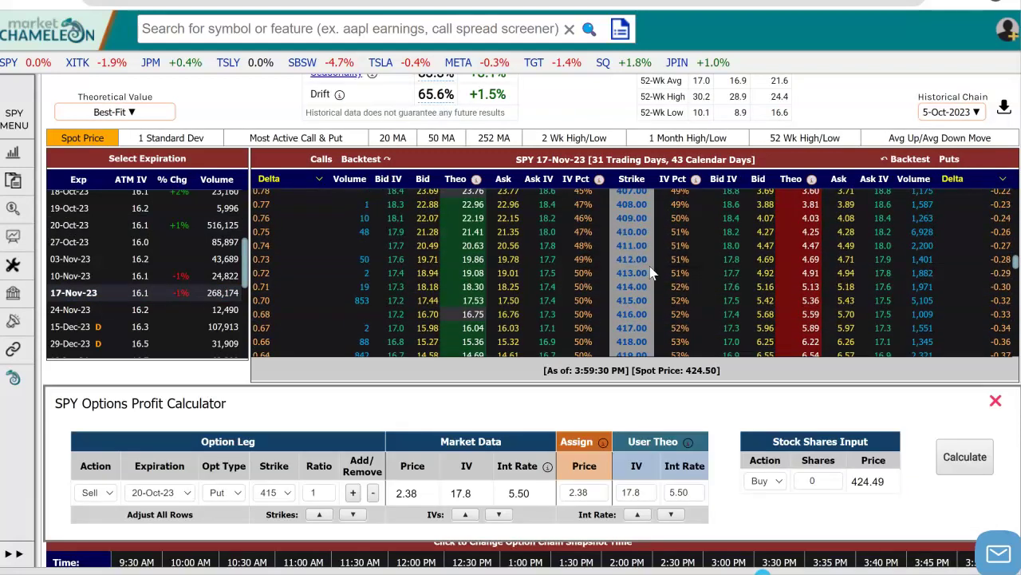
left_click(847, 309)
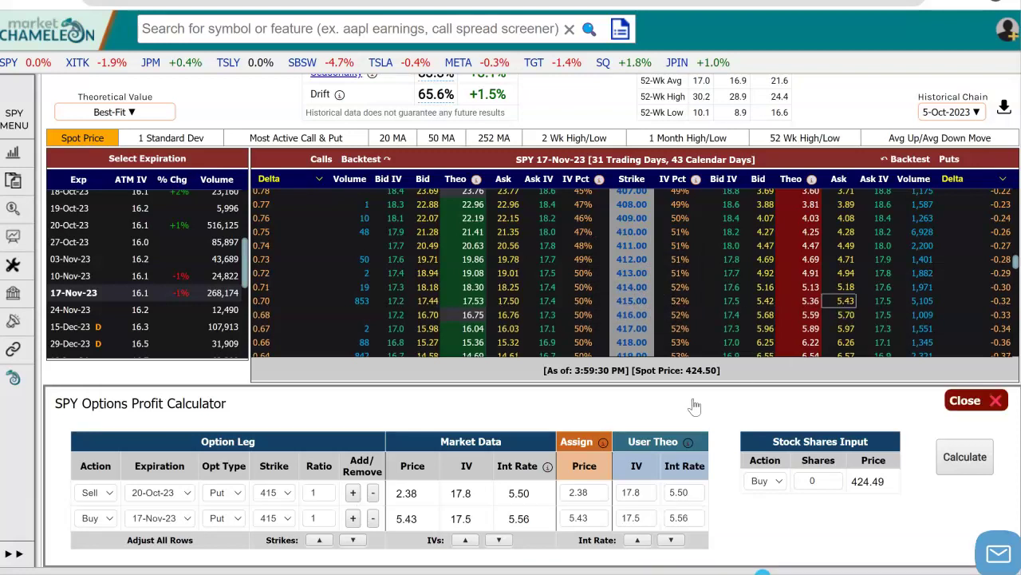
scroll(80, 427, "down", 1)
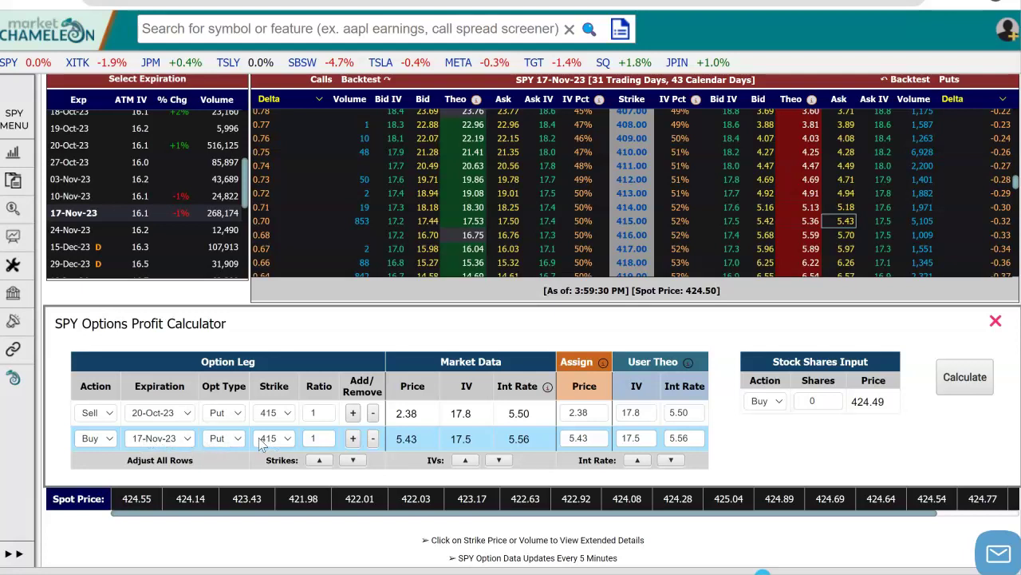
- Calculate the 415 put calendar: a 3.05 debit, with payout peaking near +430 around 415
left_click(964, 381)
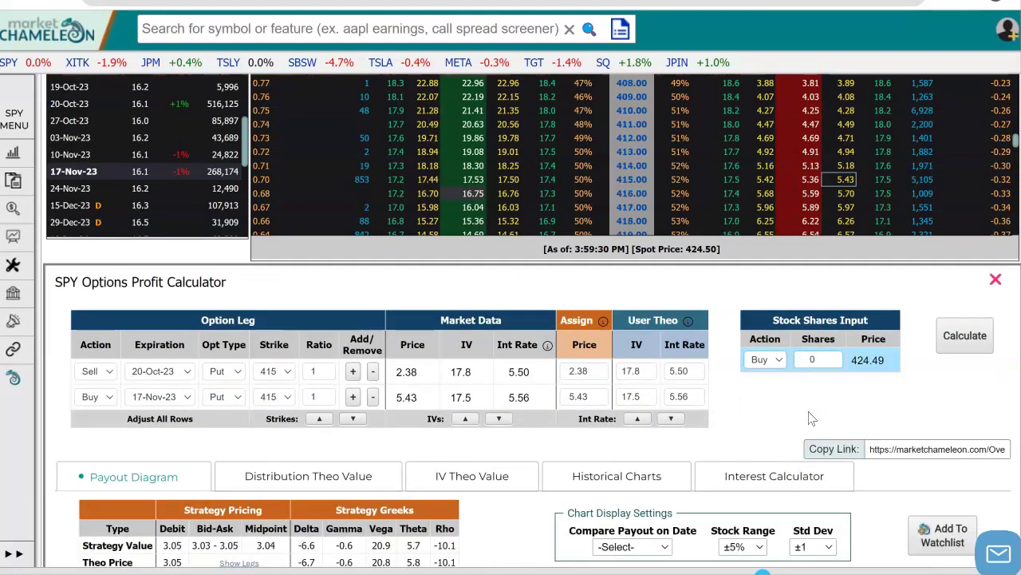
scroll(811, 418, "down", 3)
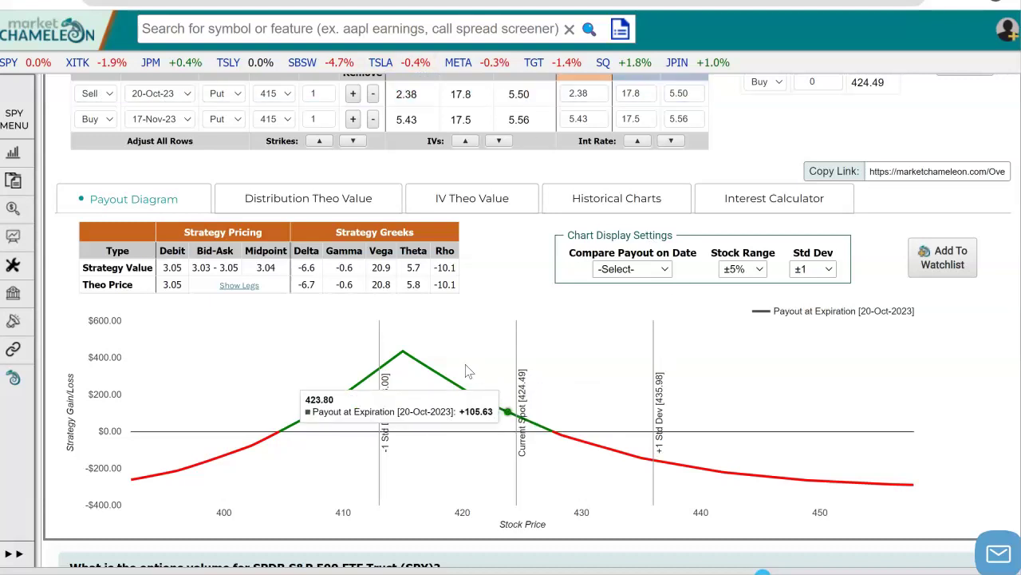
mouse_move(405, 354)
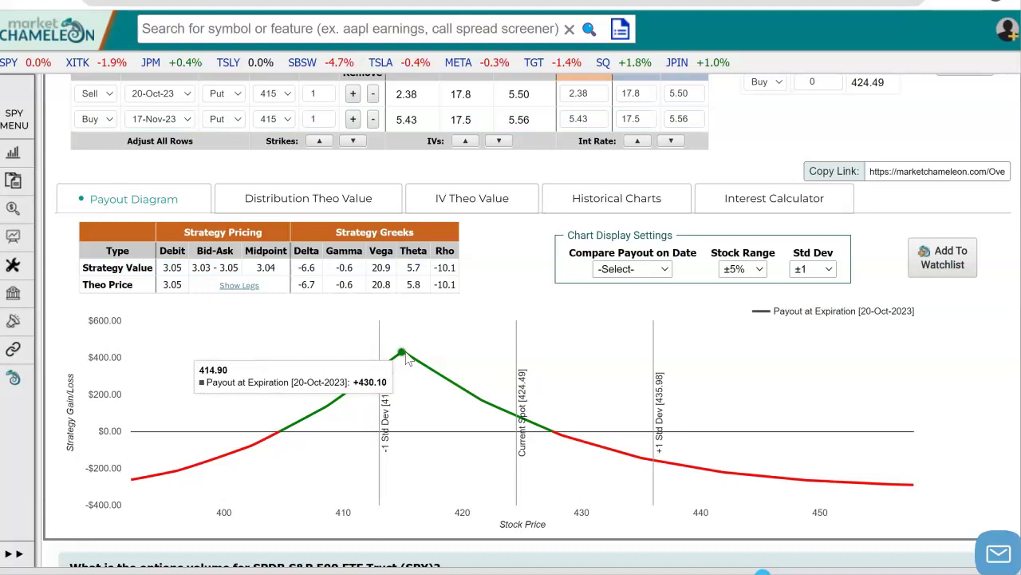
double_click(381, 285)
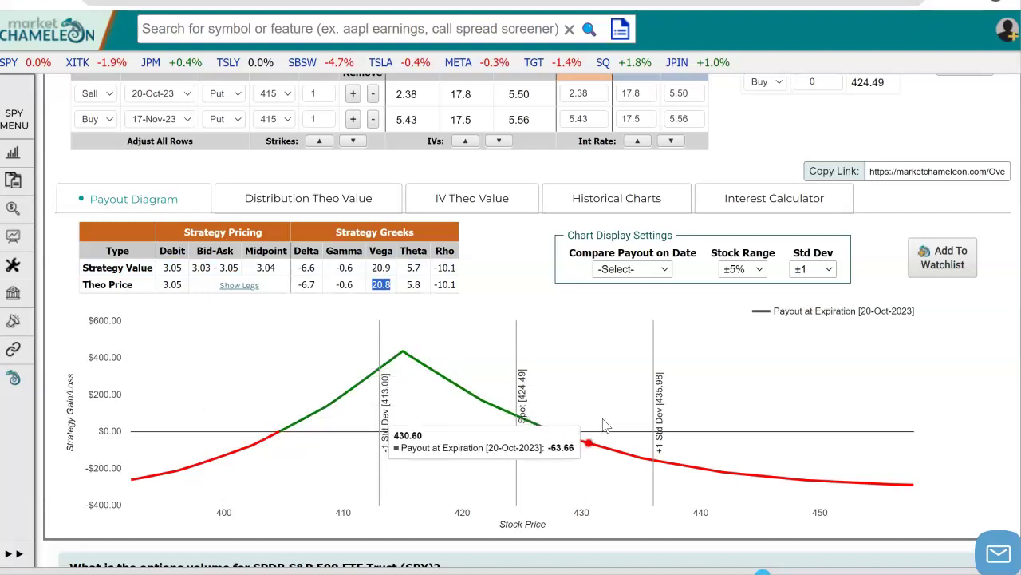
left_click_drag(459, 510, 479, 513)
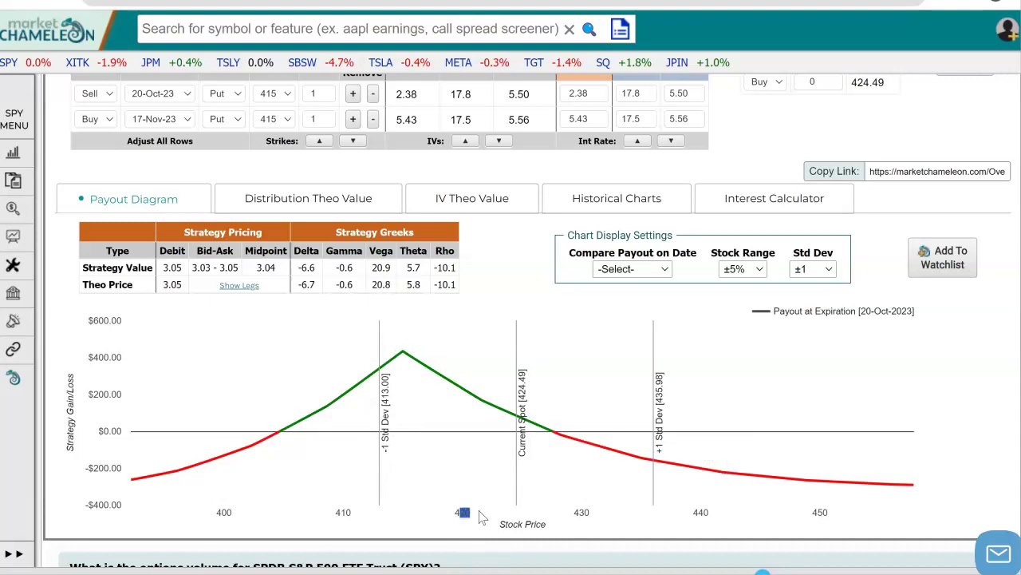
left_click_drag(573, 513, 590, 512)
left_click_drag(693, 512, 709, 513)
scroll(549, 313, "up", 1)
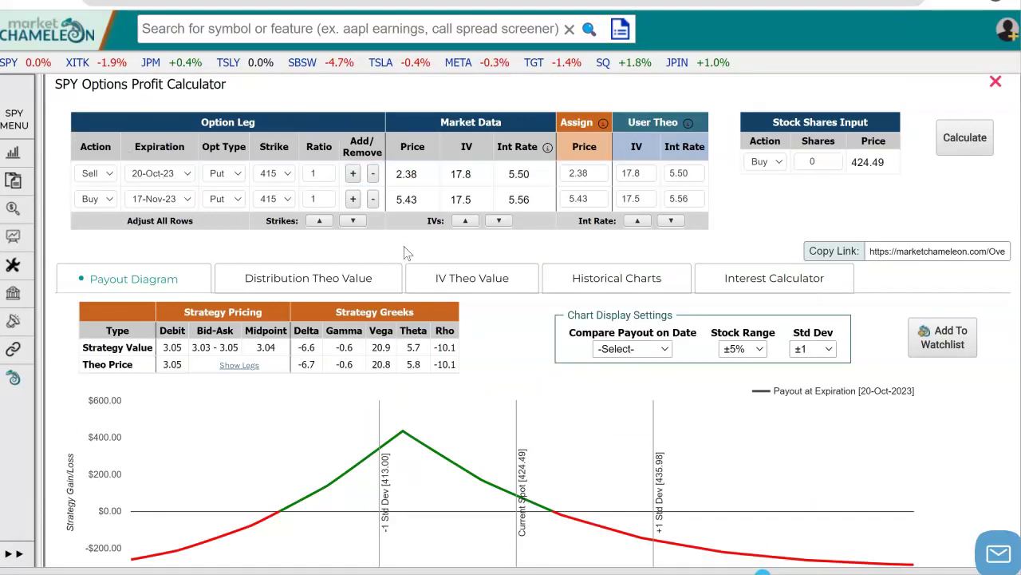
- Add a third leg selling the 20-Oct-23 435 call at 1.68
scroll(404, 252, "up", 4)
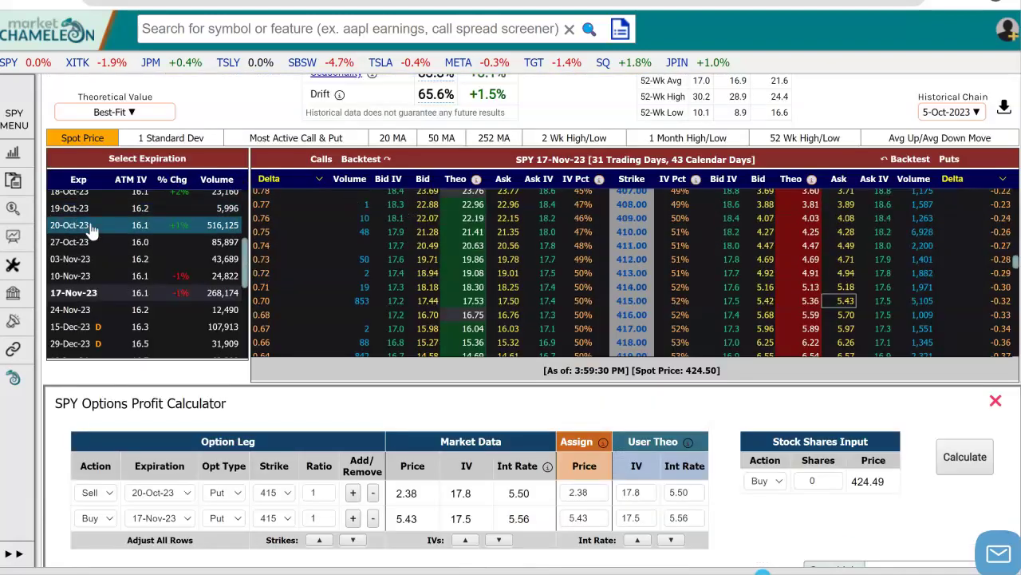
left_click(91, 227)
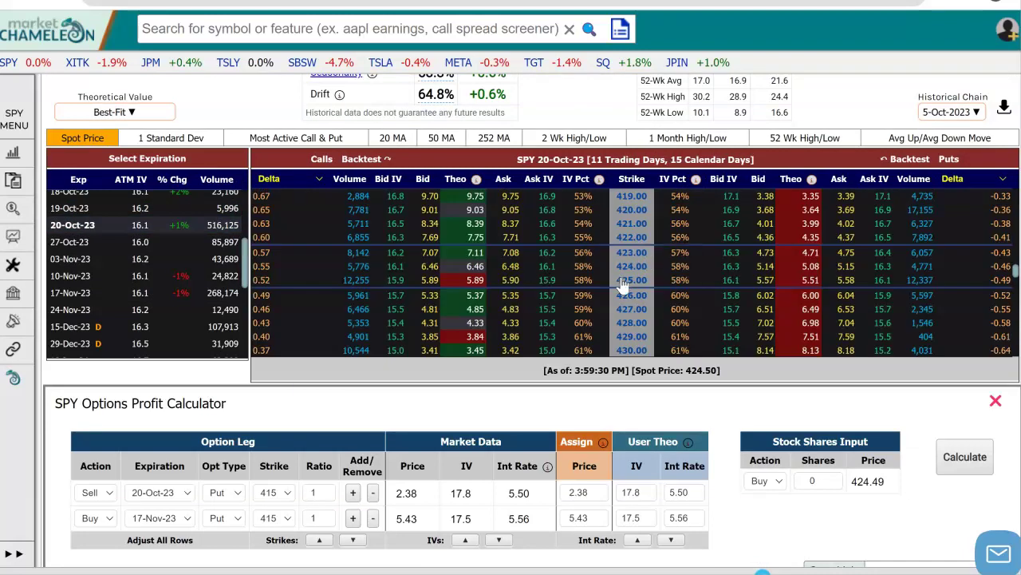
mouse_move(638, 275)
left_click_drag(723, 372, 678, 372)
mouse_move(639, 306)
scroll(669, 335, "down", 1)
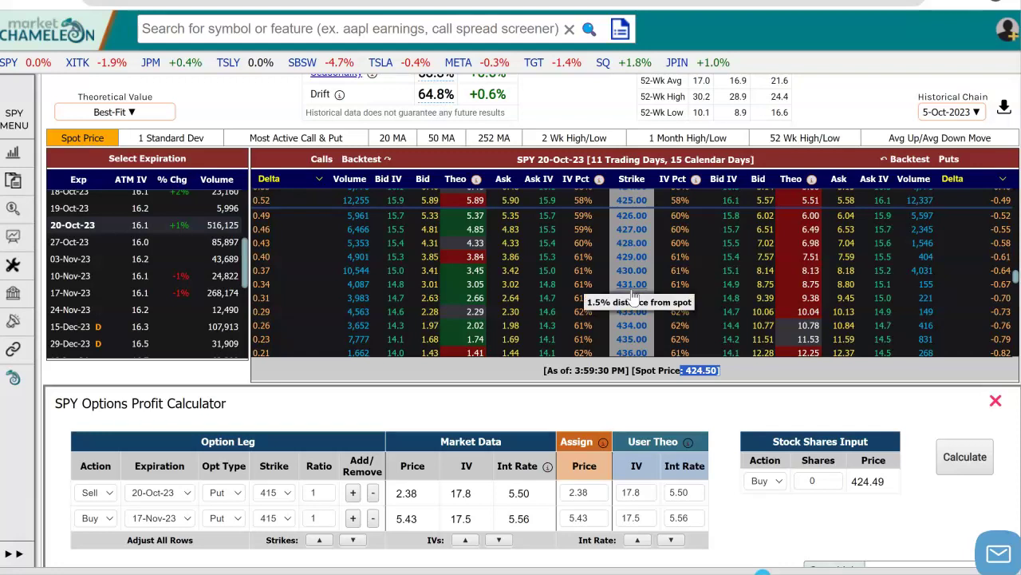
mouse_move(627, 340)
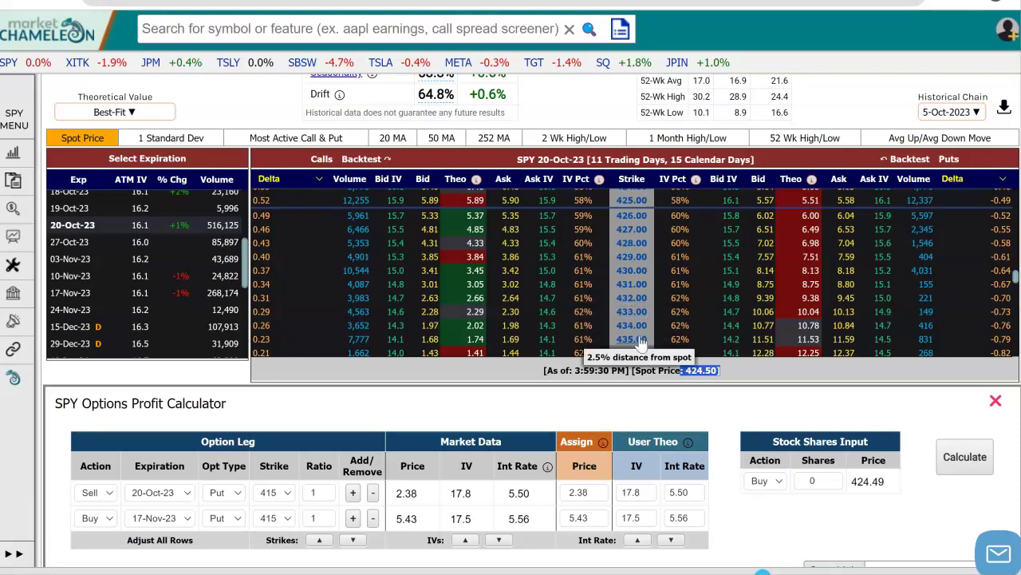
left_click(428, 341)
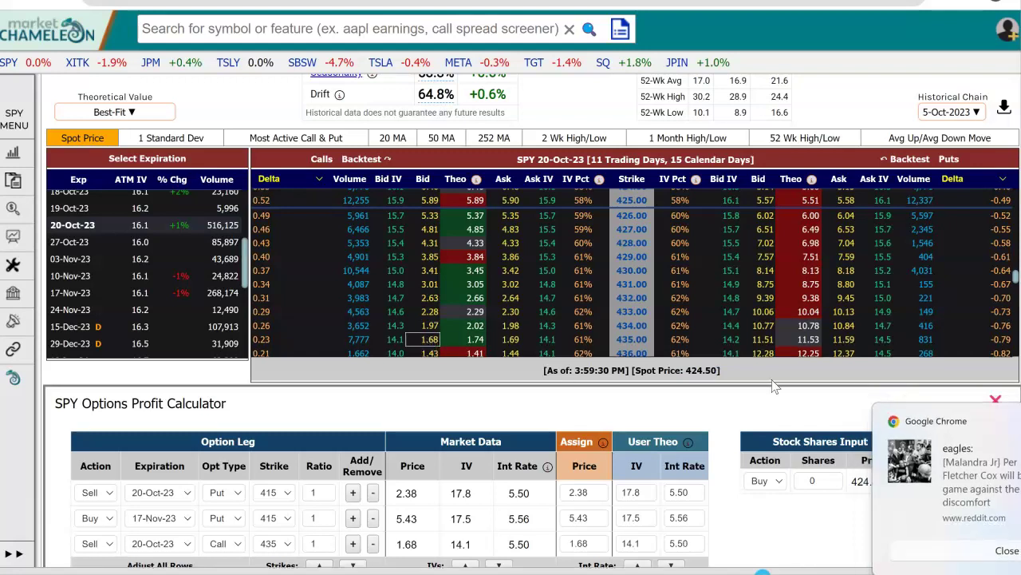
- Dismiss the browser notification and show the 17-Nov-23 option chain
left_click(999, 560)
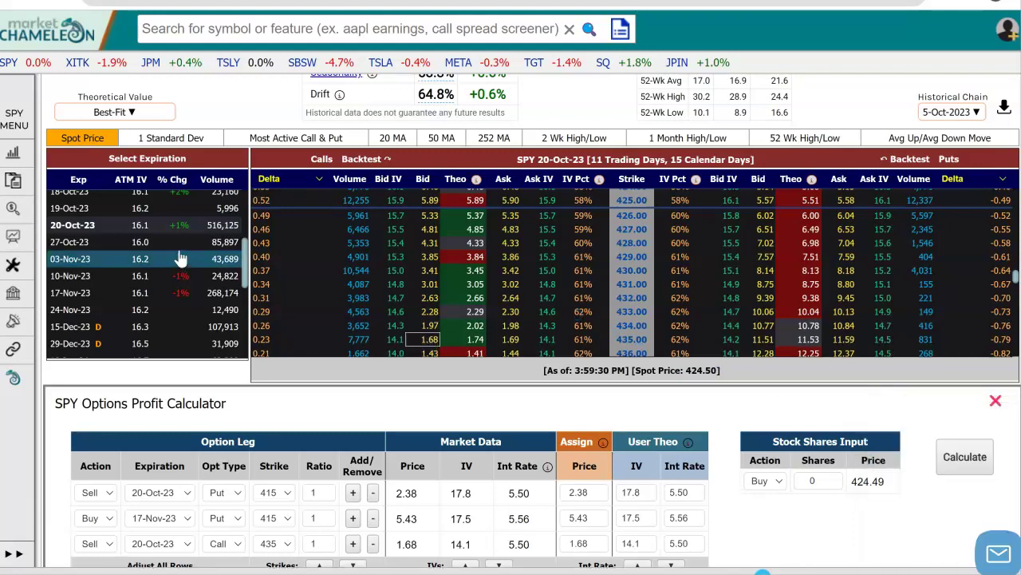
left_click(135, 294)
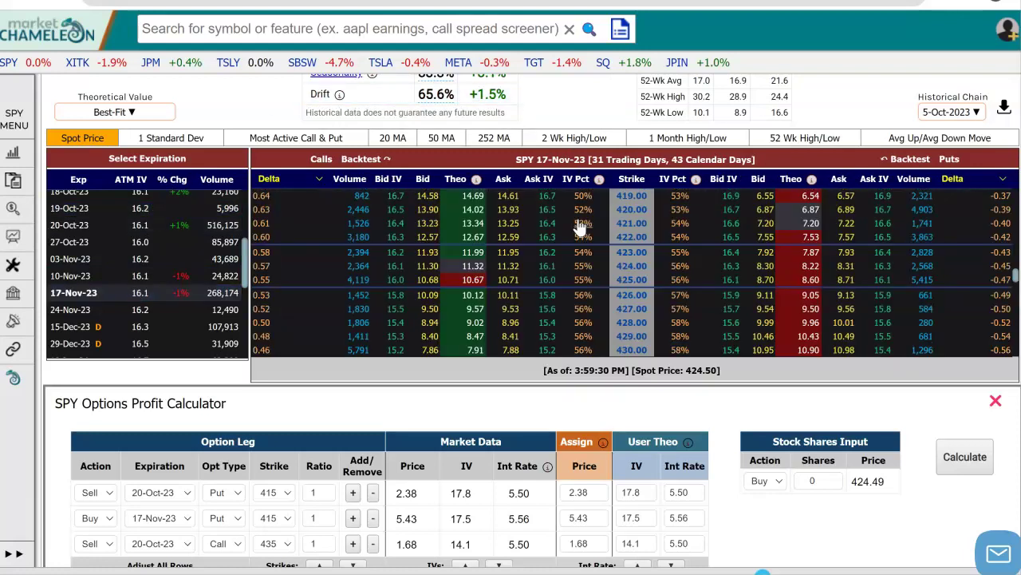
scroll(640, 308, "down", 2)
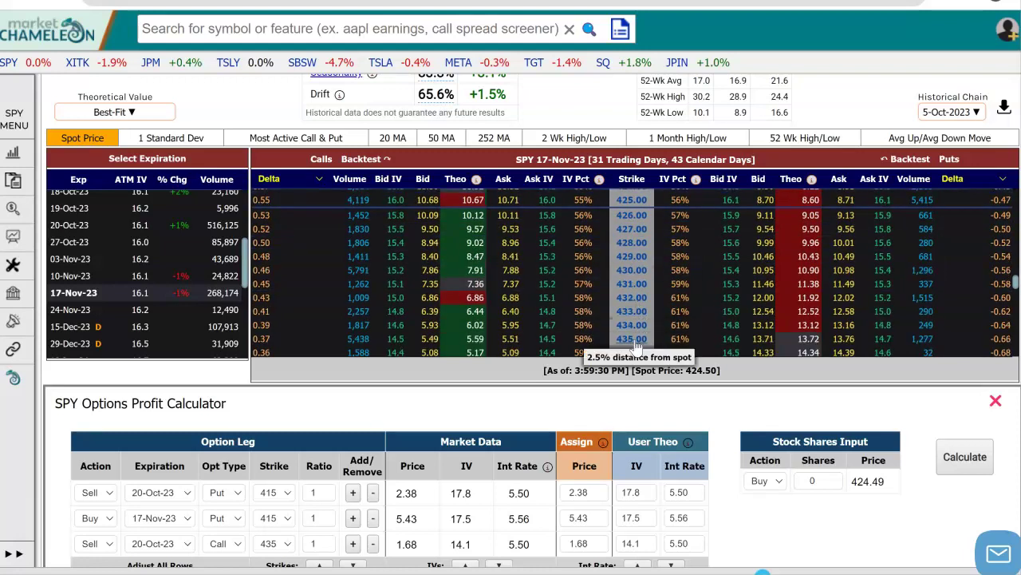
left_click(509, 342)
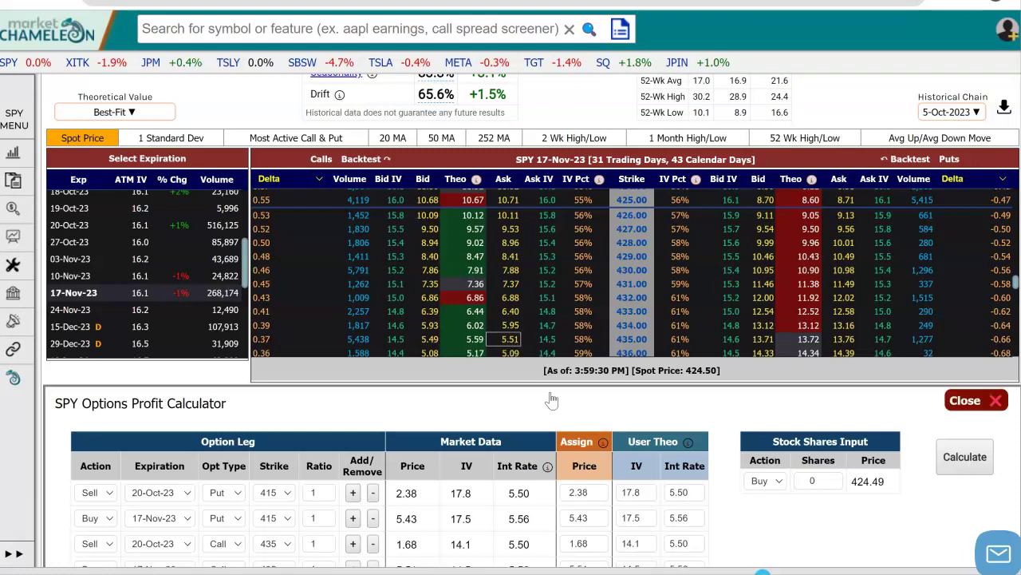
scroll(551, 395, "down", 1)
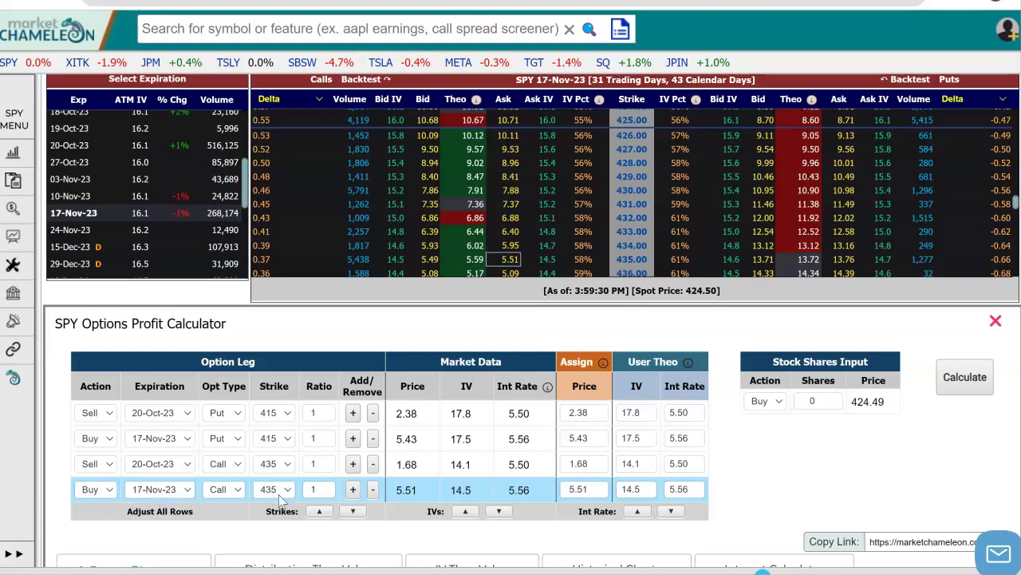
scroll(762, 501, "down", 3)
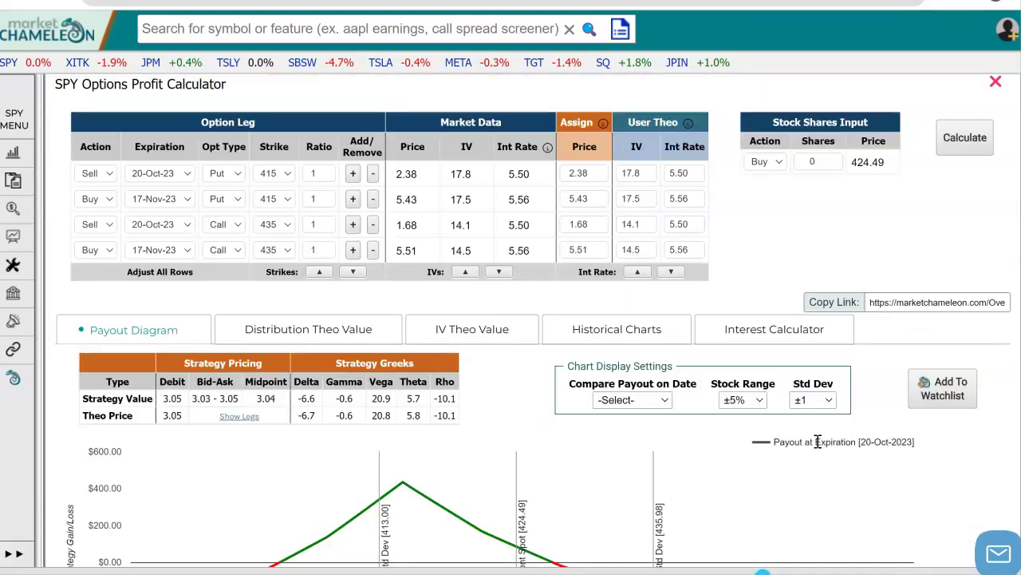
scroll(696, 492, "down", 1)
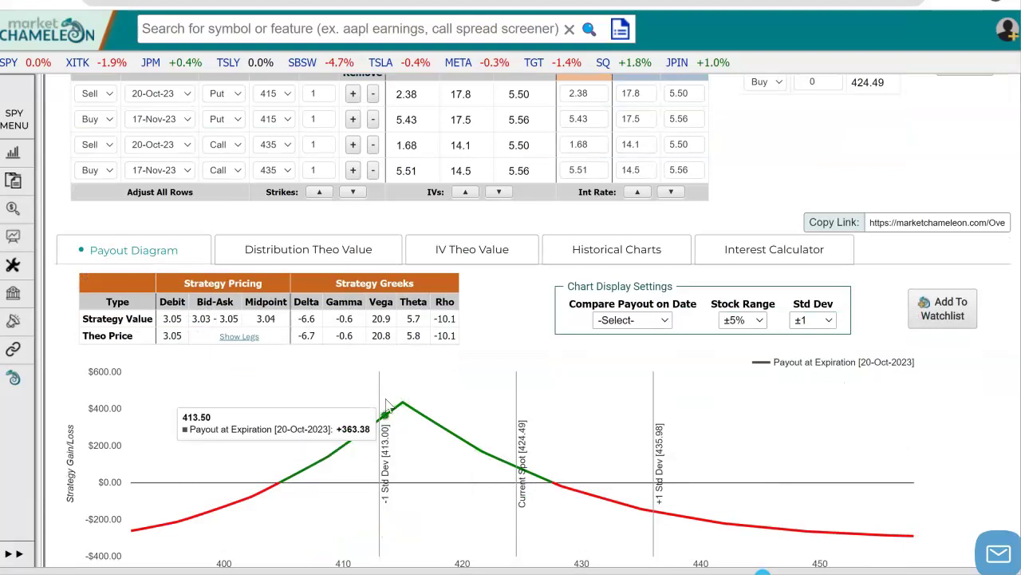
scroll(798, 399, "up", 2)
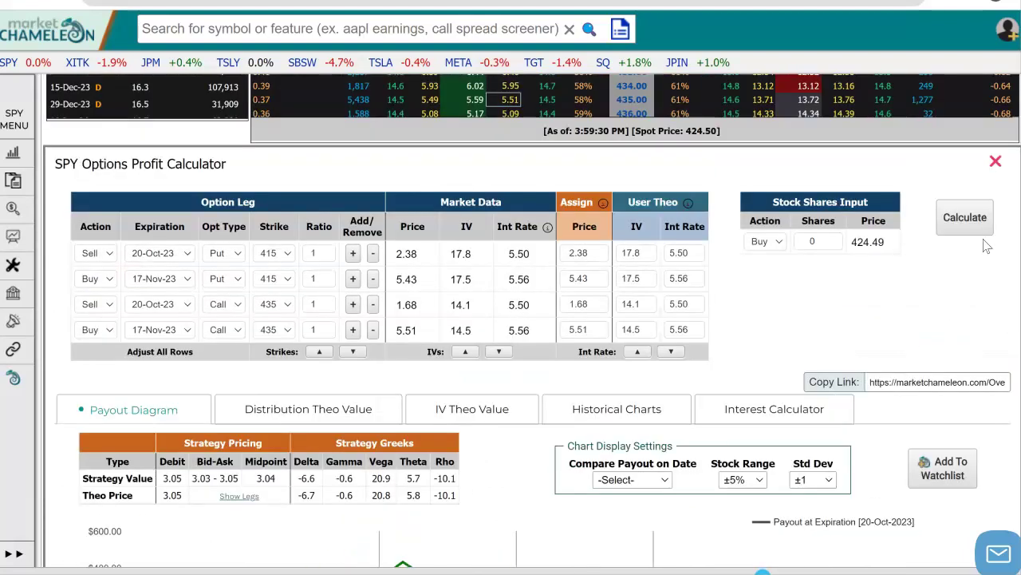
- Recalculate the double calendar: 6.88 debit, vega 49.8, theta 7.7, profitable roughly 412–440
left_click(963, 220)
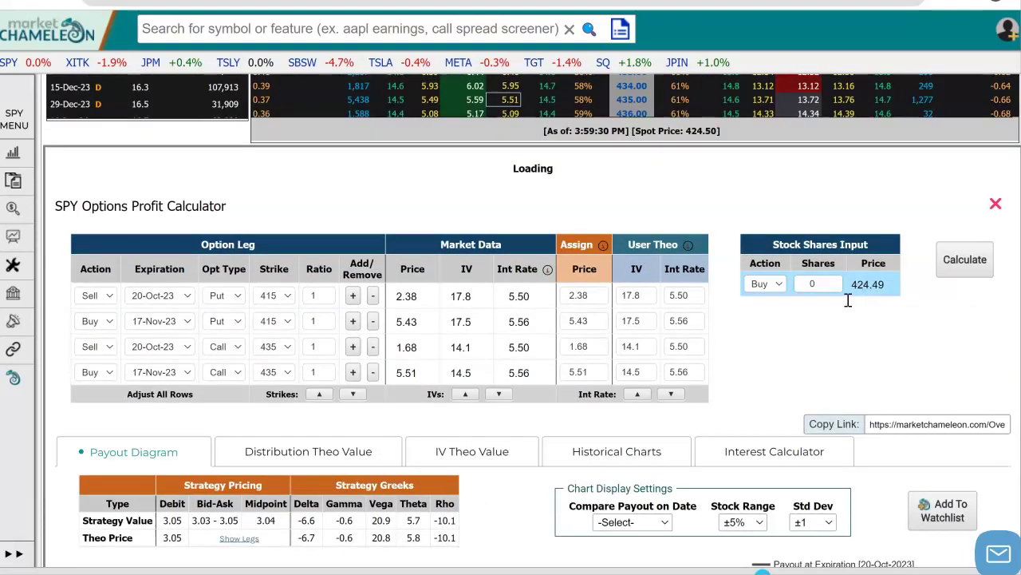
scroll(850, 307, "down", 3)
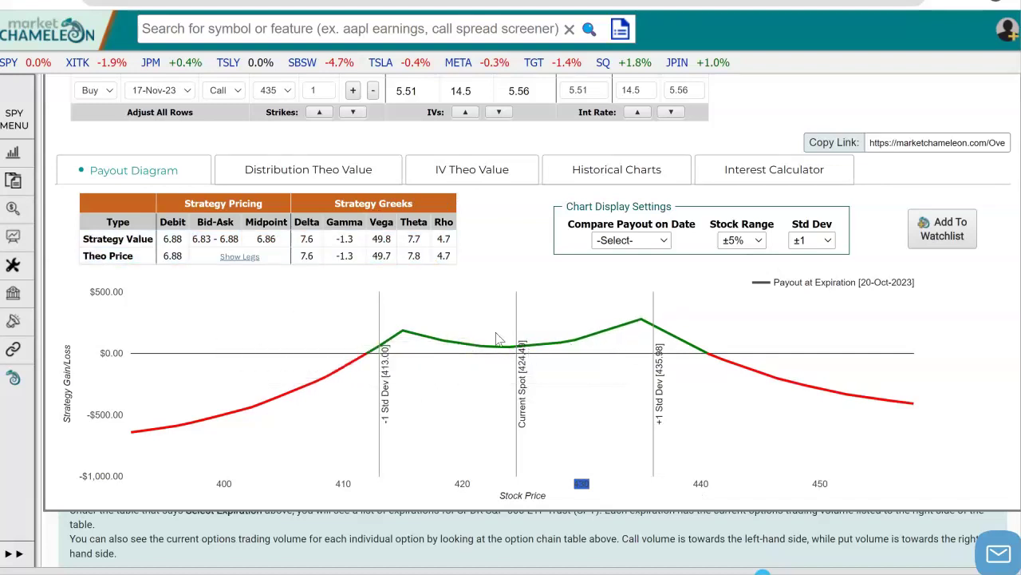
scroll(571, 280, "up", 2)
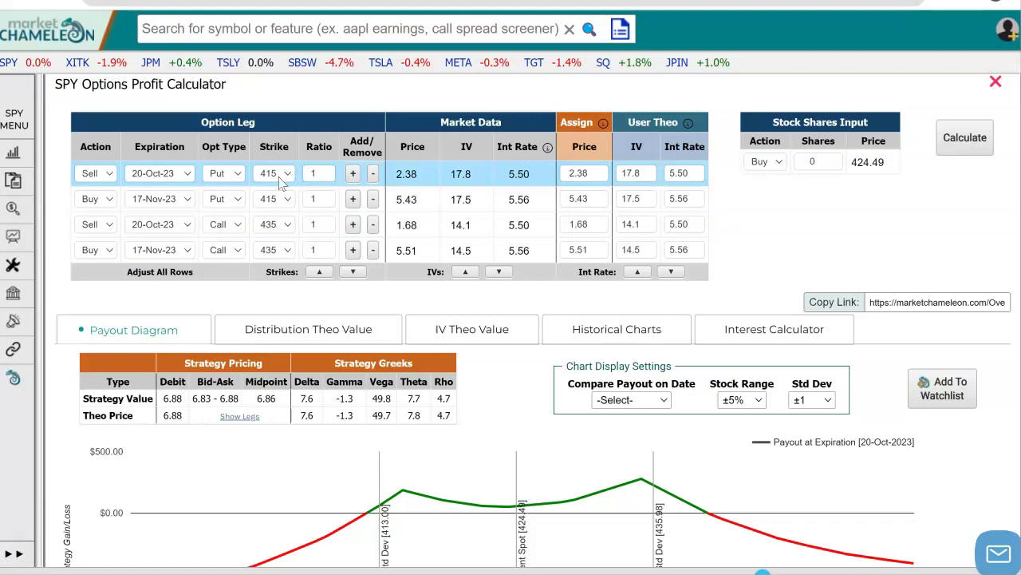
- Highlight the 49.7 theo vega, then raise all four legs' user theo IVs one point
scroll(180, 183, "down", 1)
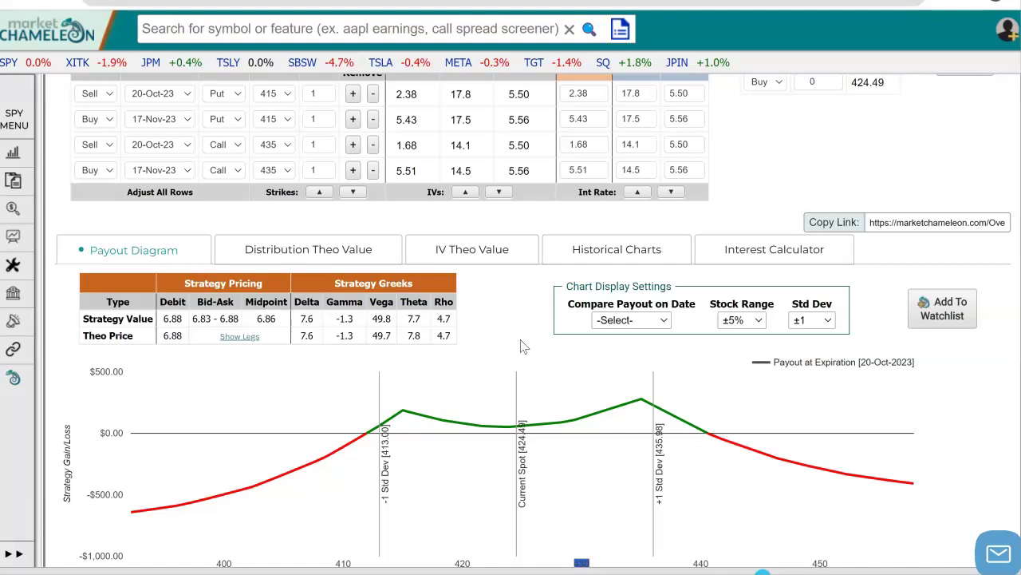
left_click_drag(396, 341, 372, 338)
scroll(512, 348, "up", 3)
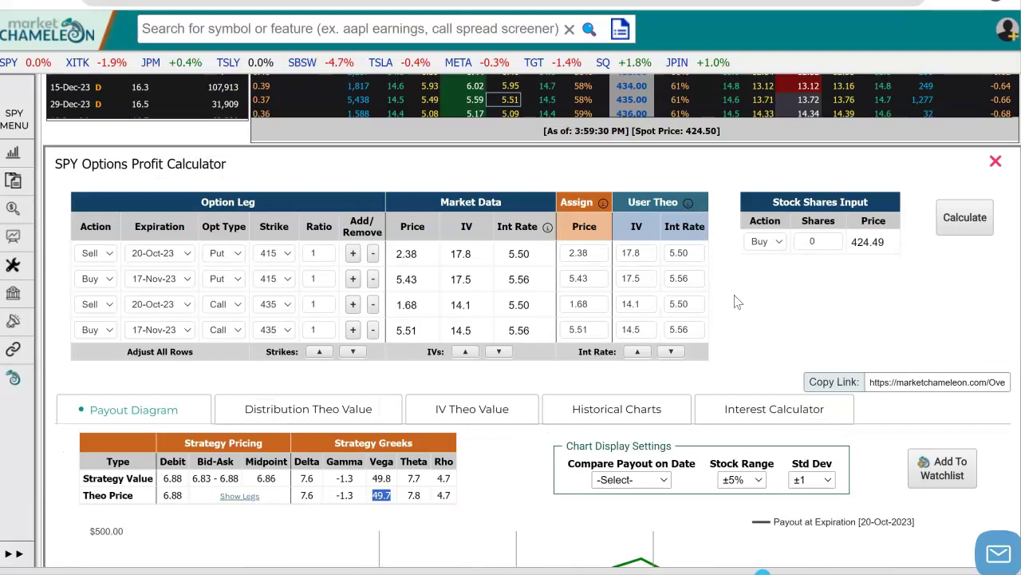
scroll(738, 302, "down", 3)
scroll(452, 463, "down", 2)
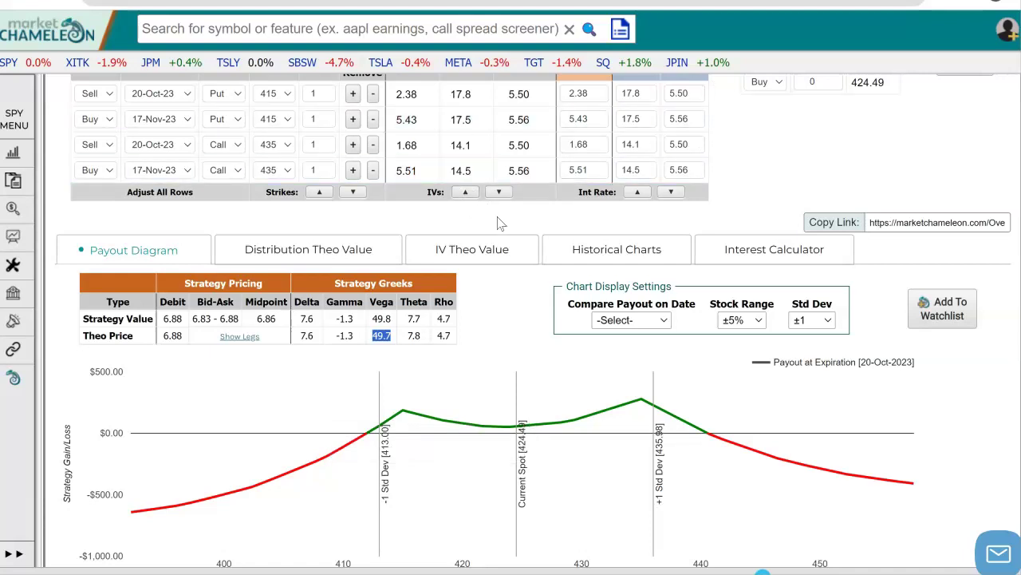
left_click(465, 193)
scroll(467, 197, "up", 2)
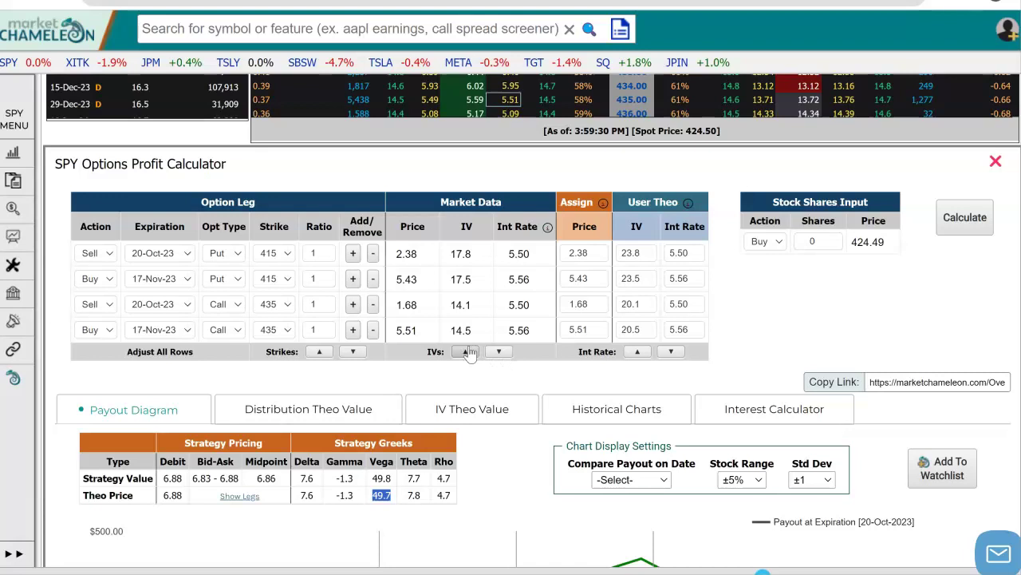
- Recalculate at the raised IVs, giving a 9.89 theo price, theta 14.6, profit roughly 404–450
left_click(639, 252)
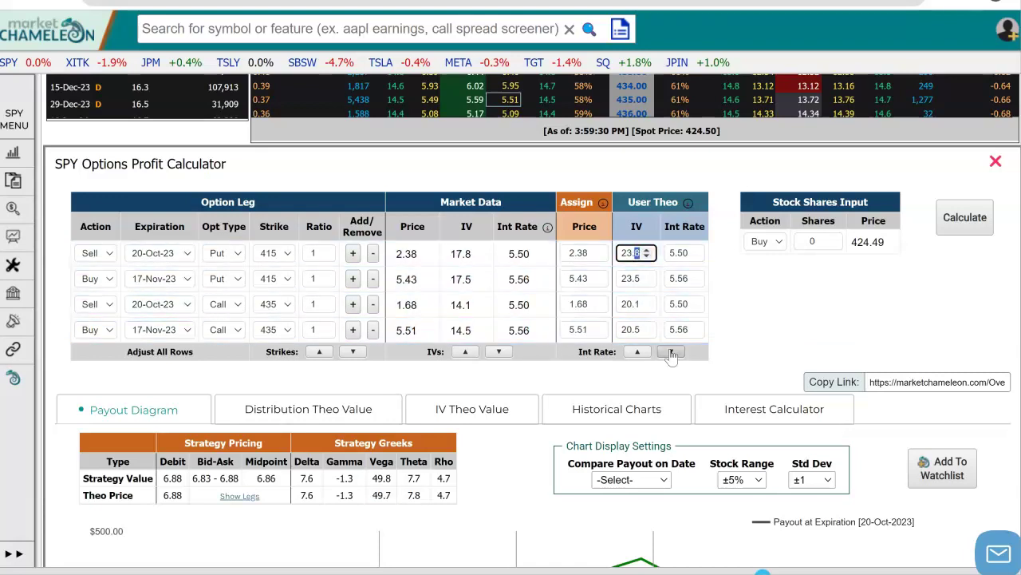
left_click(965, 218)
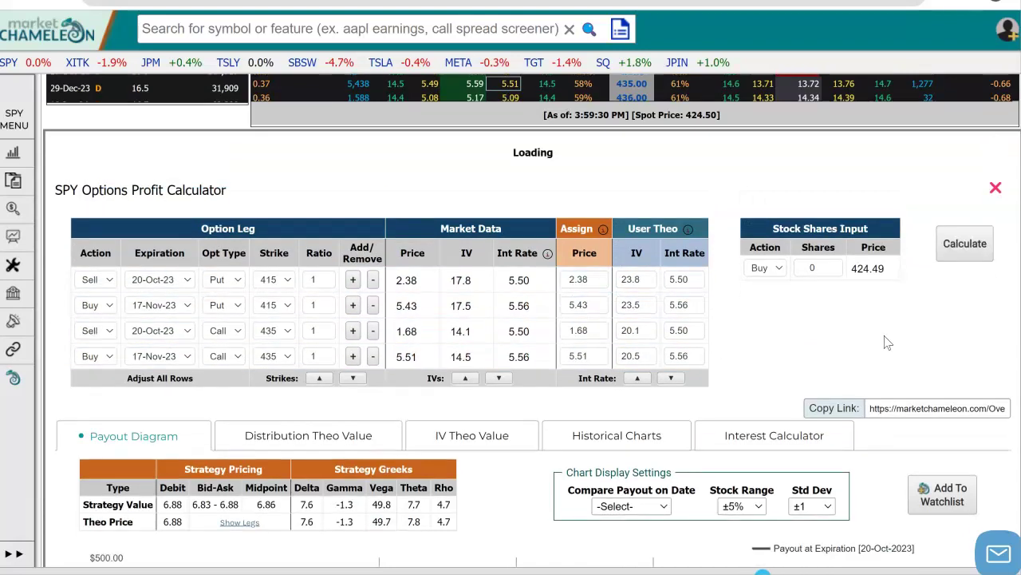
scroll(886, 335, "down", 3)
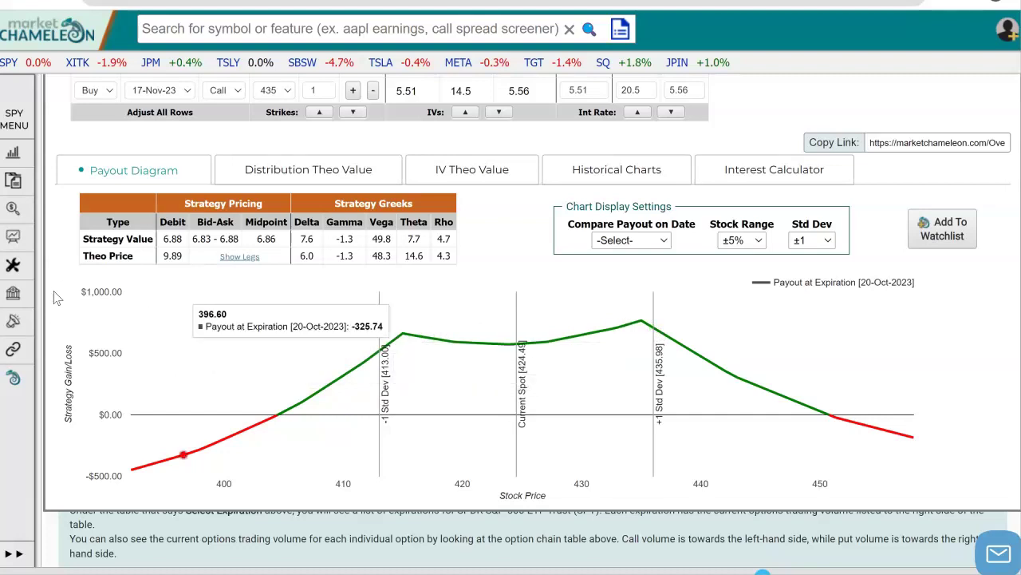
left_click_drag(130, 353, 104, 353)
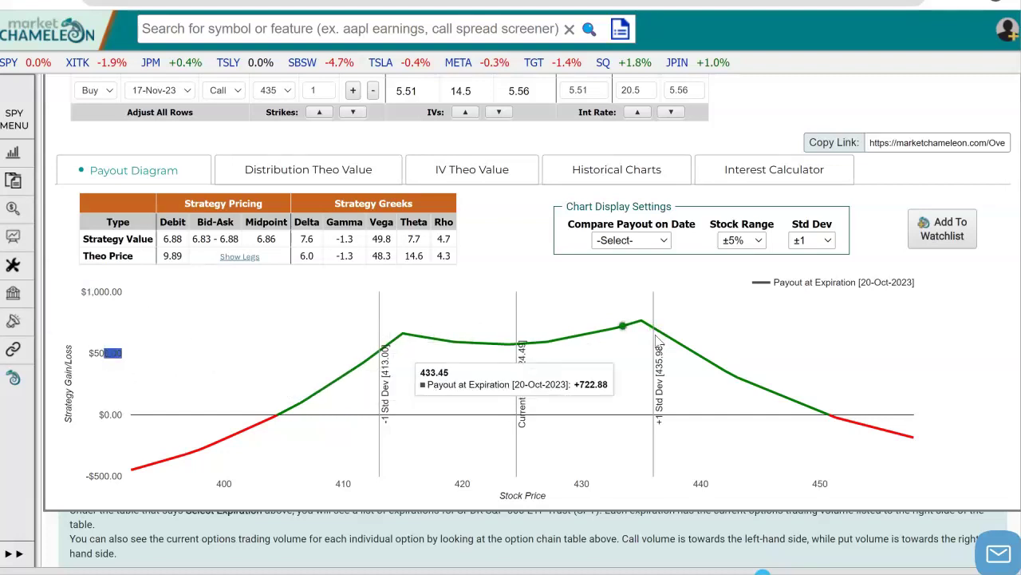
scroll(678, 343, "down", 1)
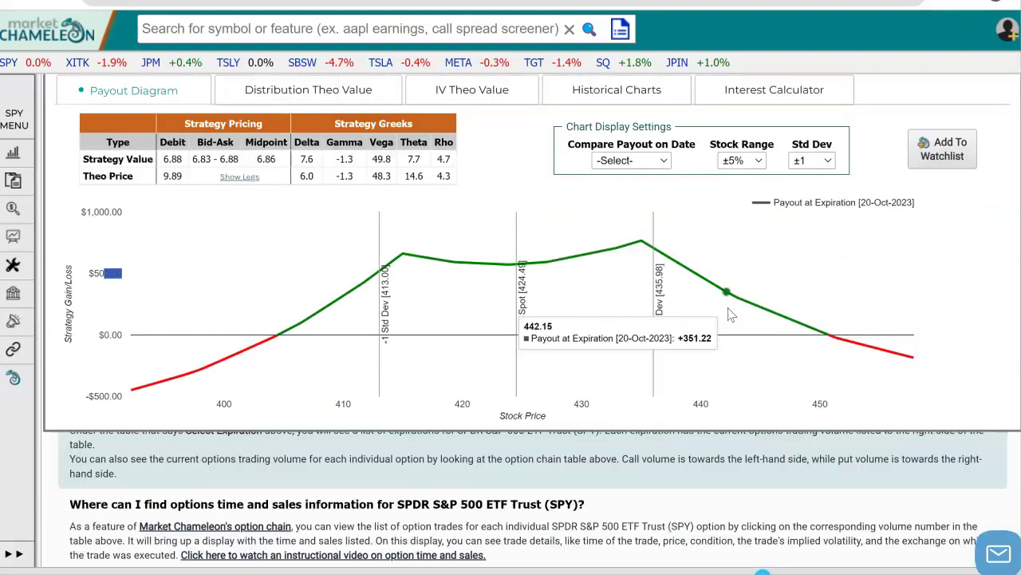